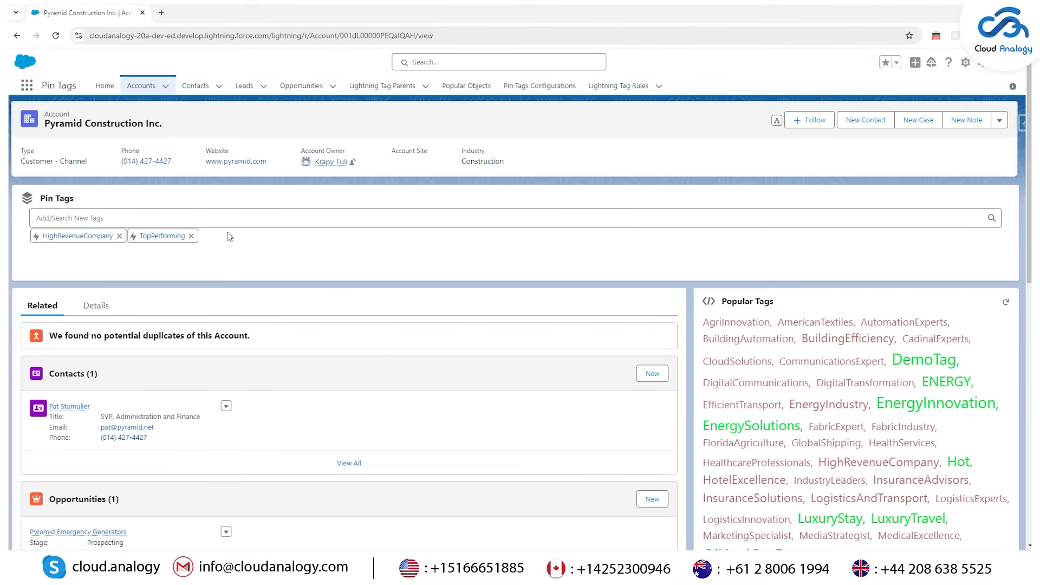
Step: Add a new public tag named Construction to the Pyramid Construction Inc. account
{"action": "left_click", "coordinate": [143, 216]}
{"action": "type", "text": "Con"}
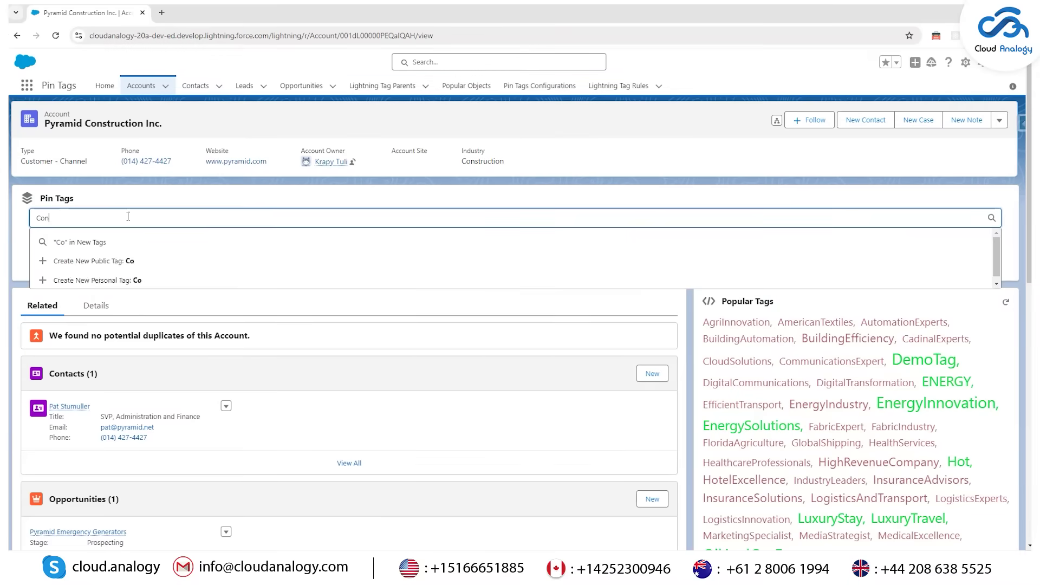
{"action": "type", "text": "struction"}
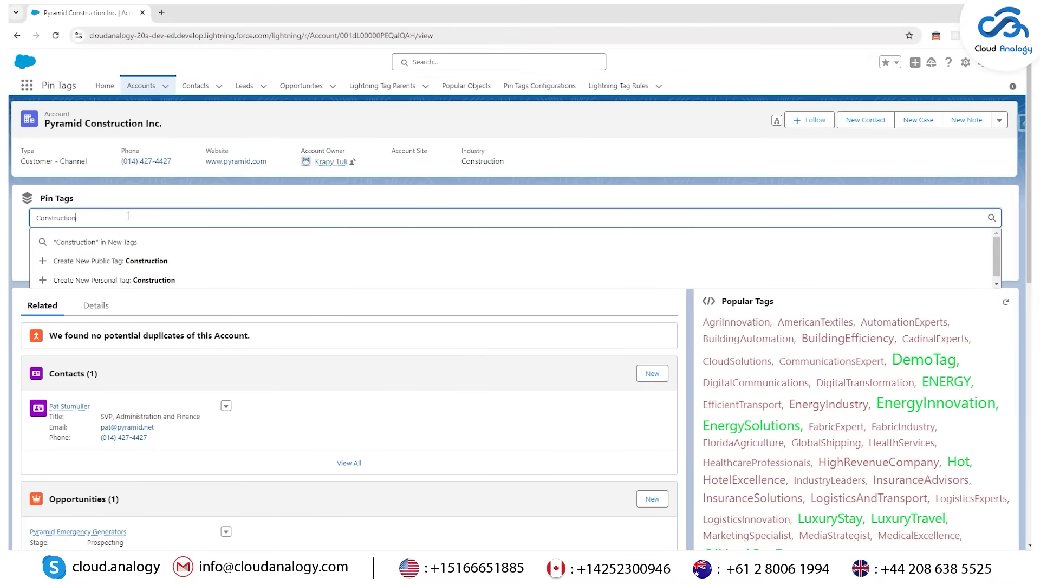
{"action": "left_click", "coordinate": [90, 264]}
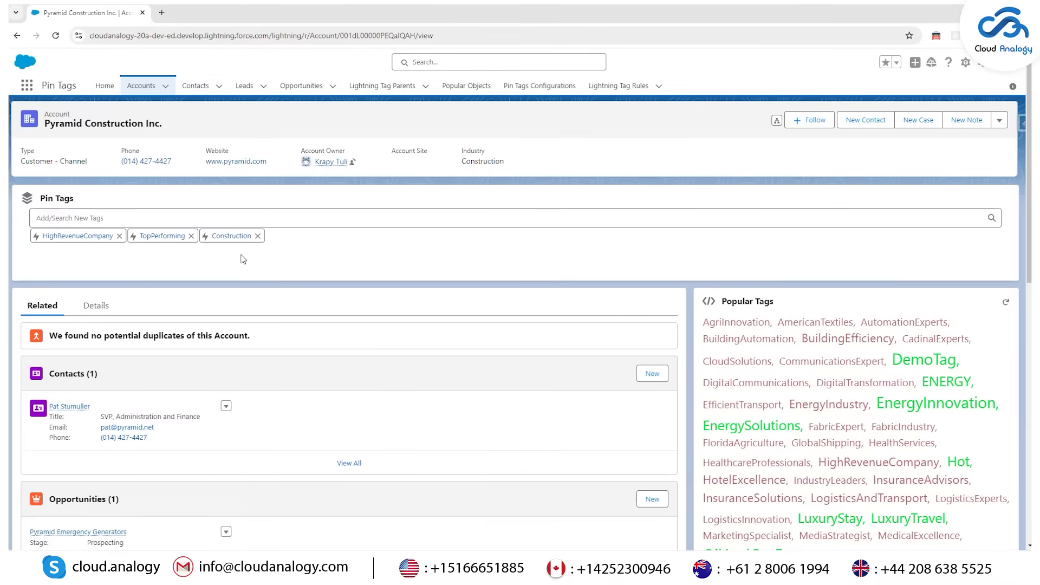
Step: Also create Construction as a personal tag, then refresh Popular Tags so it appears
{"action": "type", "text": "Construction"}
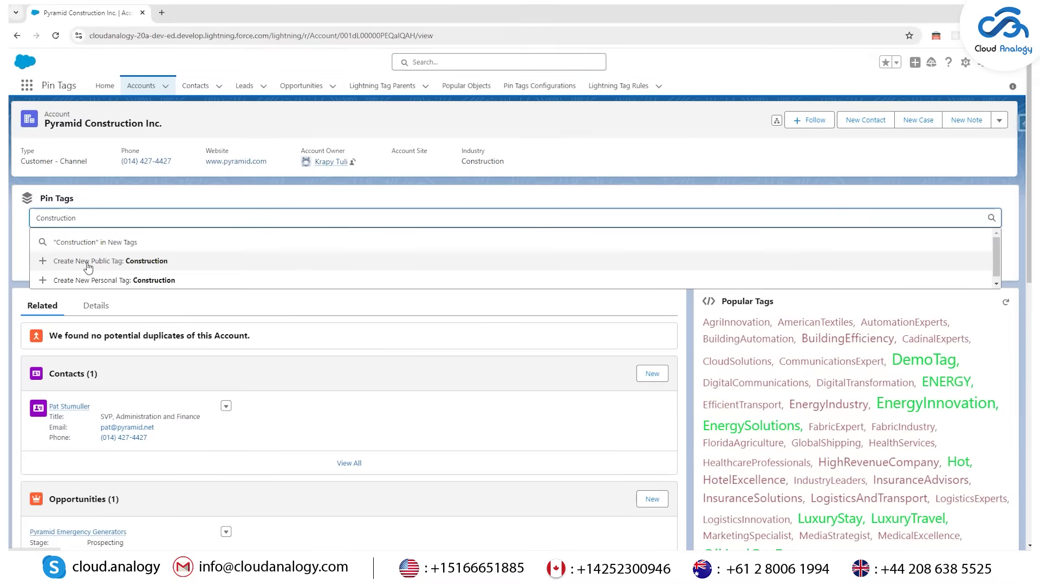
{"action": "left_click", "coordinate": [128, 285]}
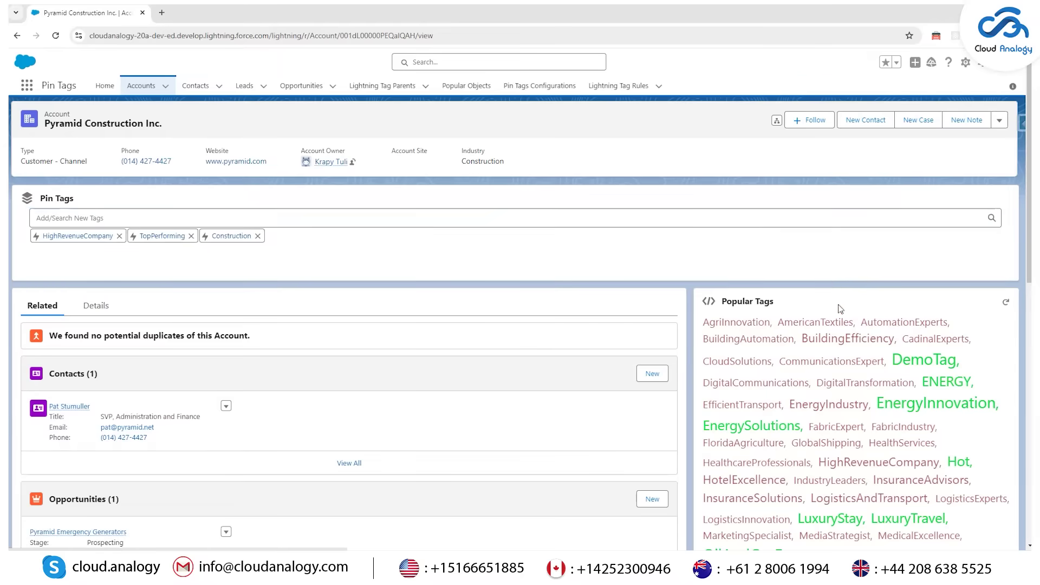
{"action": "left_click", "coordinate": [1006, 303]}
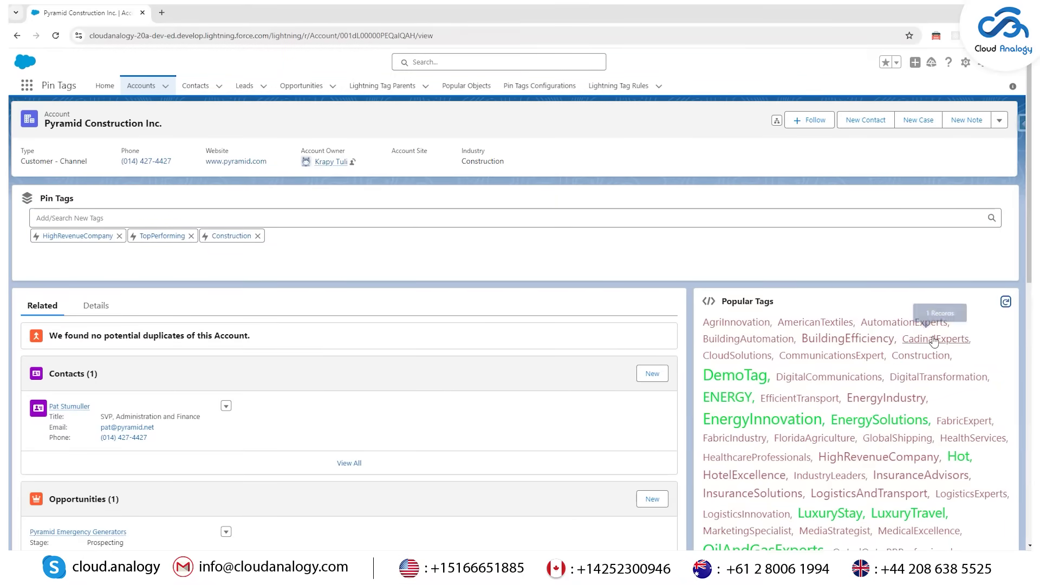
{"action": "mouse_move", "coordinate": [919, 364]}
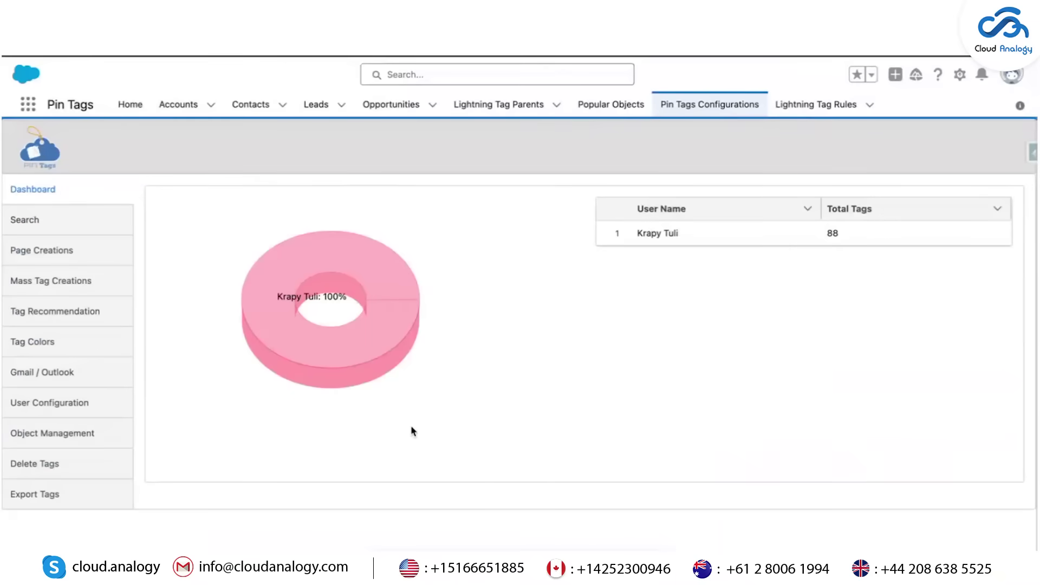
Step: Go from the tag dashboard to the Pin Tags Search Tags page
{"action": "left_click", "coordinate": [44, 221]}
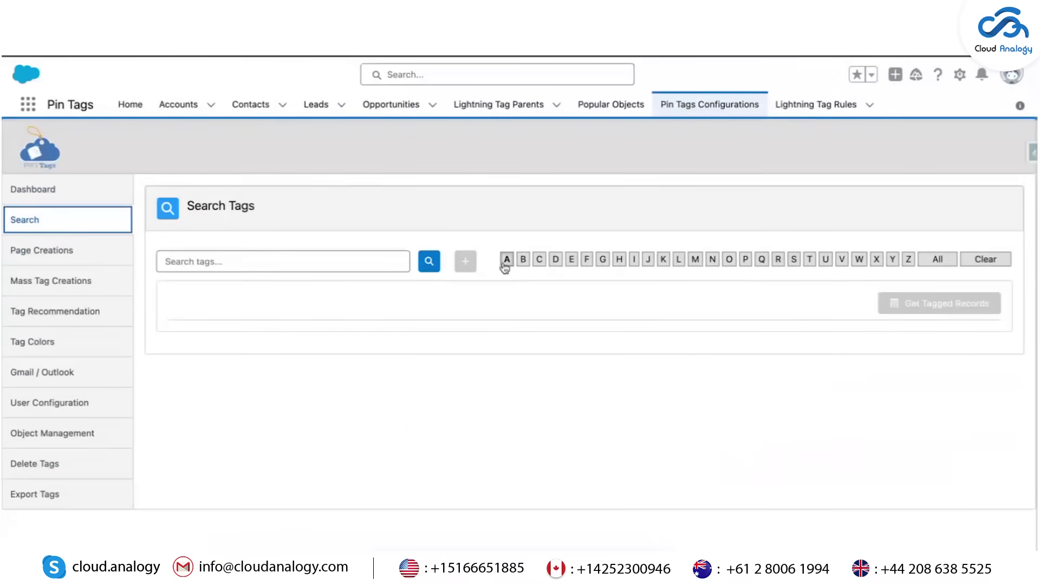
Step: List records tagged EnergySolutions under letter E, then go to Mass Tag Creations
{"action": "left_click", "coordinate": [571, 259]}
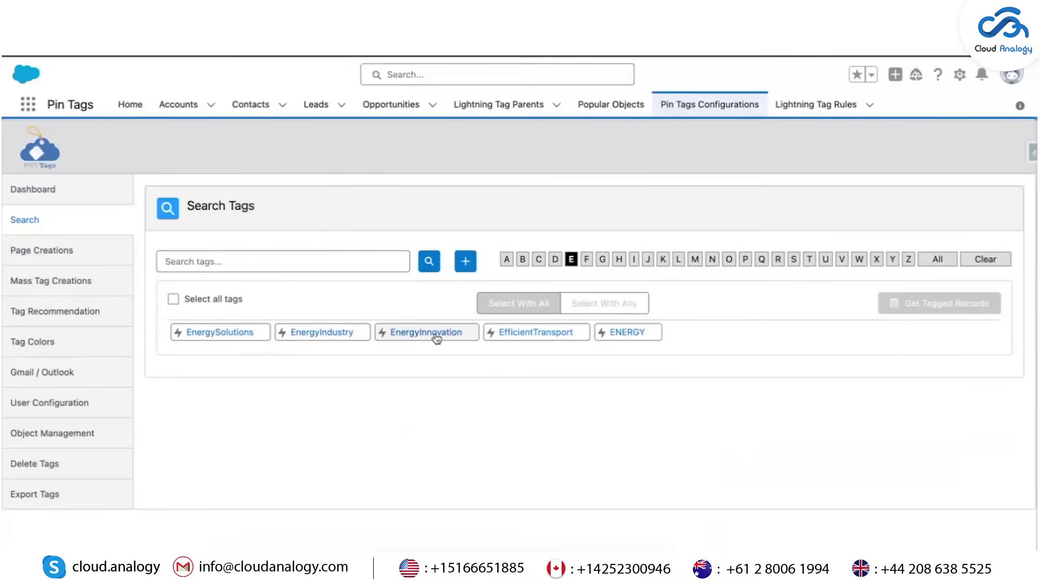
{"action": "left_click", "coordinate": [213, 335]}
{"action": "left_click", "coordinate": [949, 310]}
{"action": "scroll", "coordinate": [748, 292], "scroll_direction": "down", "scroll_amount": 2}
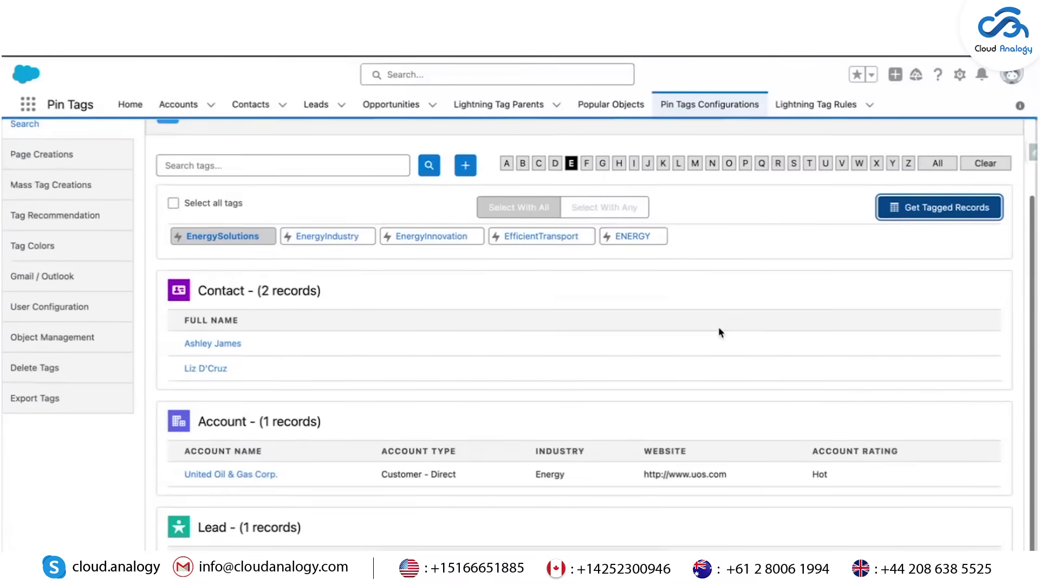
{"action": "scroll", "coordinate": [281, 407], "scroll_direction": "down", "scroll_amount": 1}
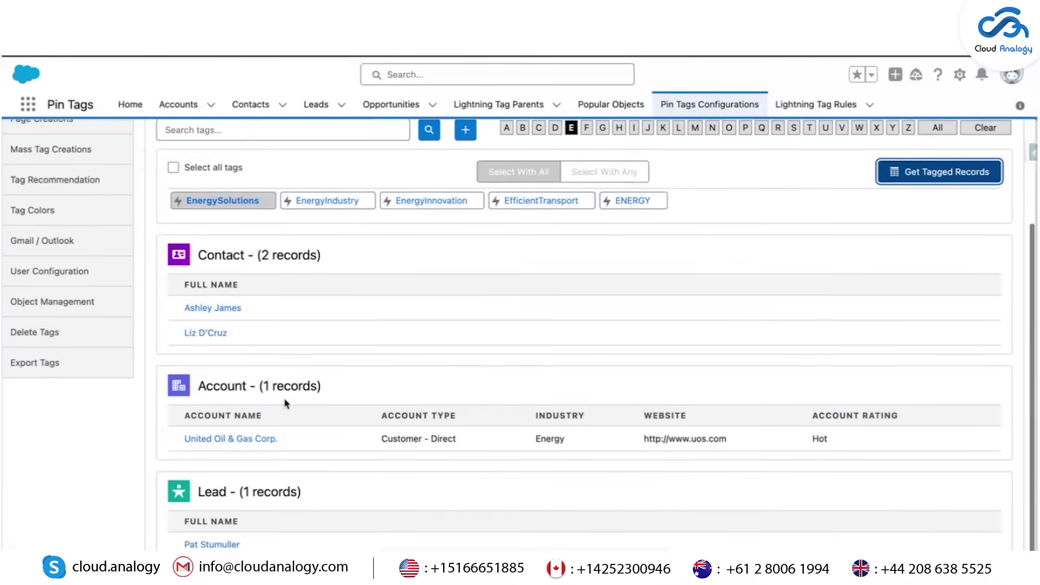
{"action": "left_click", "coordinate": [70, 278]}
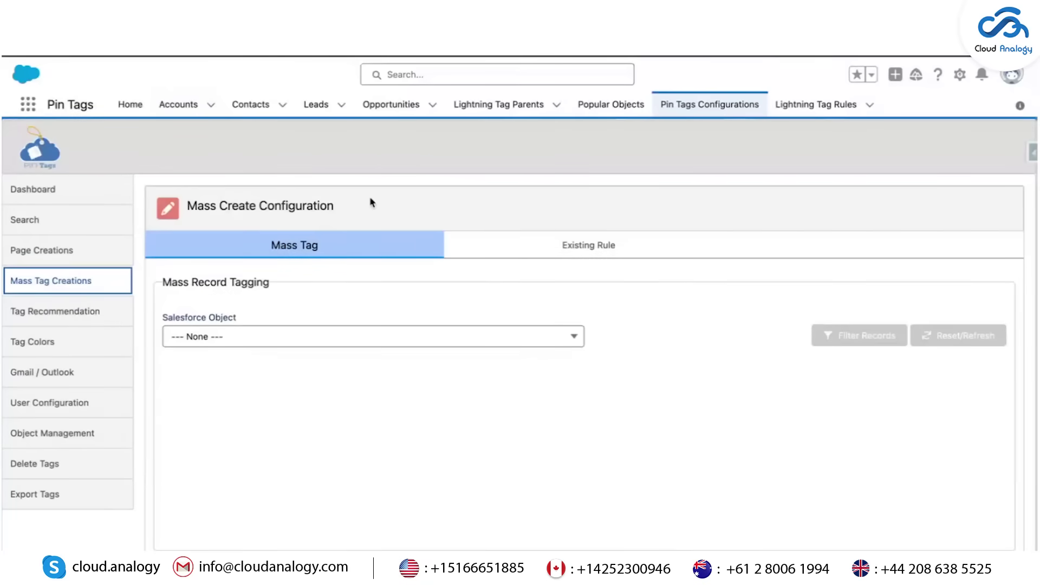
Step: Choose Account as the Salesforce Object for mass tagging, then go to Tag Recommendation
{"action": "scroll", "coordinate": [339, 285], "scroll_direction": "down", "scroll_amount": 2}
{"action": "left_click", "coordinate": [290, 259]}
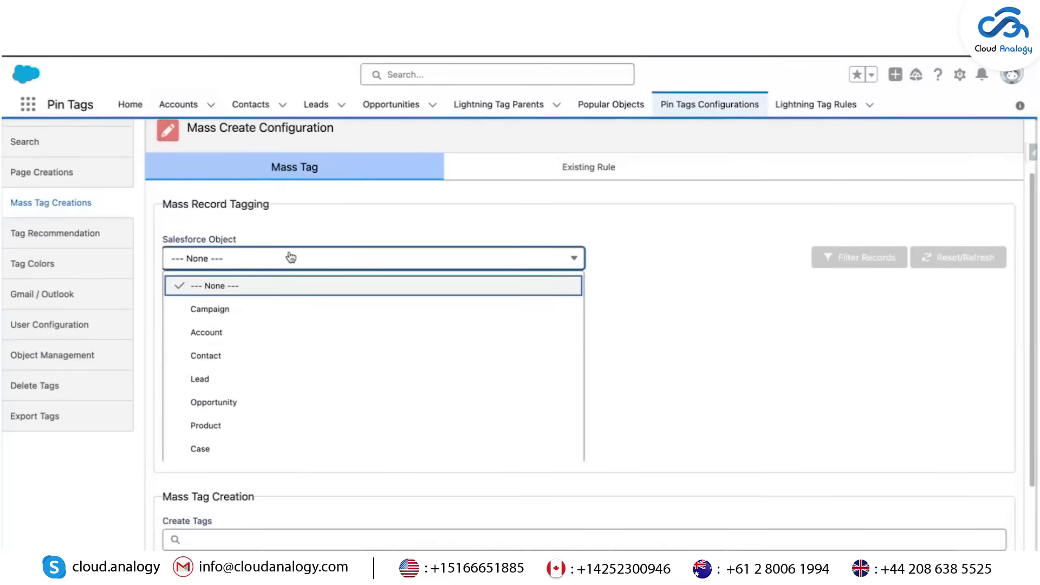
{"action": "left_click", "coordinate": [226, 333]}
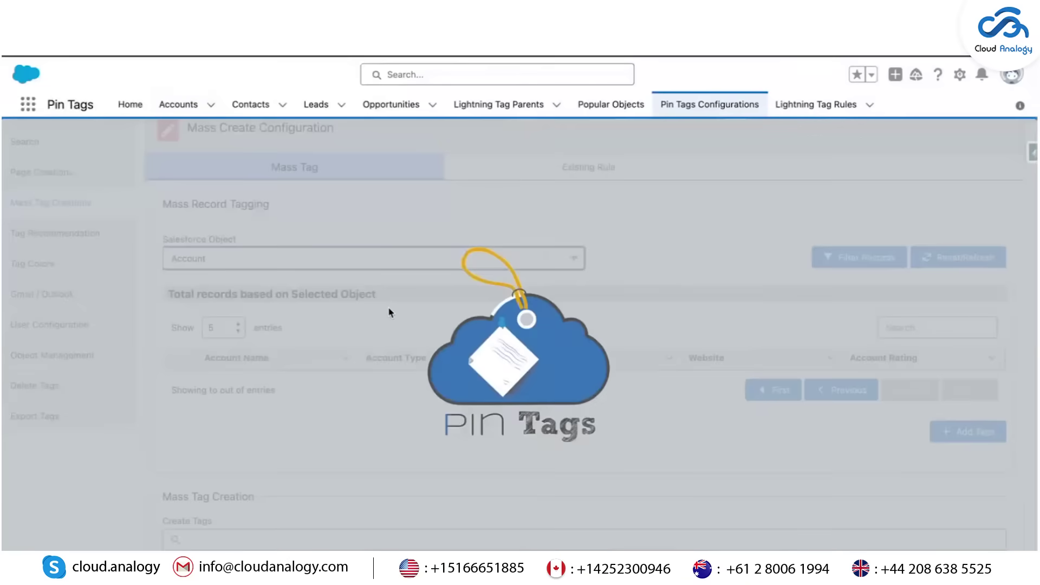
{"action": "scroll", "coordinate": [325, 425], "scroll_direction": "down", "scroll_amount": 2}
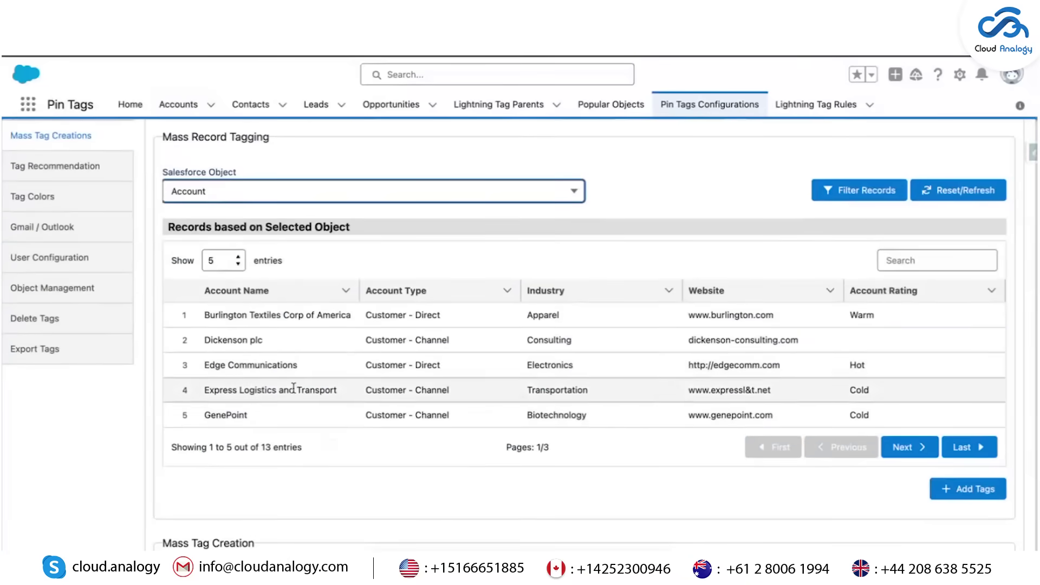
{"action": "scroll", "coordinate": [292, 406], "scroll_direction": "up", "scroll_amount": 1}
{"action": "left_click", "coordinate": [9, 232]}
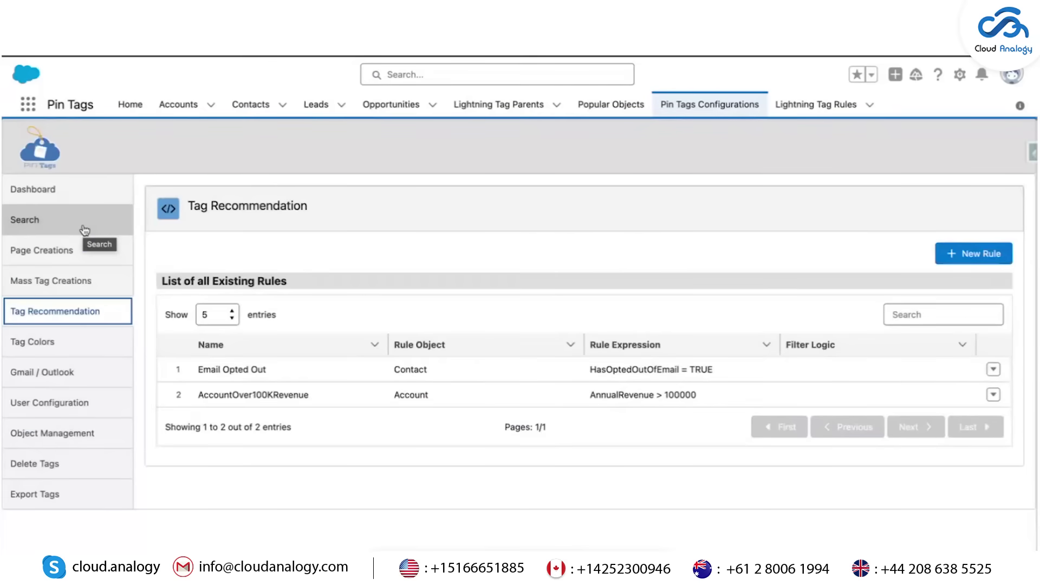
Step: Highlight the Email Opted Out rule name, then switch to the Tag Colors page
{"action": "left_click_drag", "start_coordinate": [197, 370], "coordinate": [250, 369]}
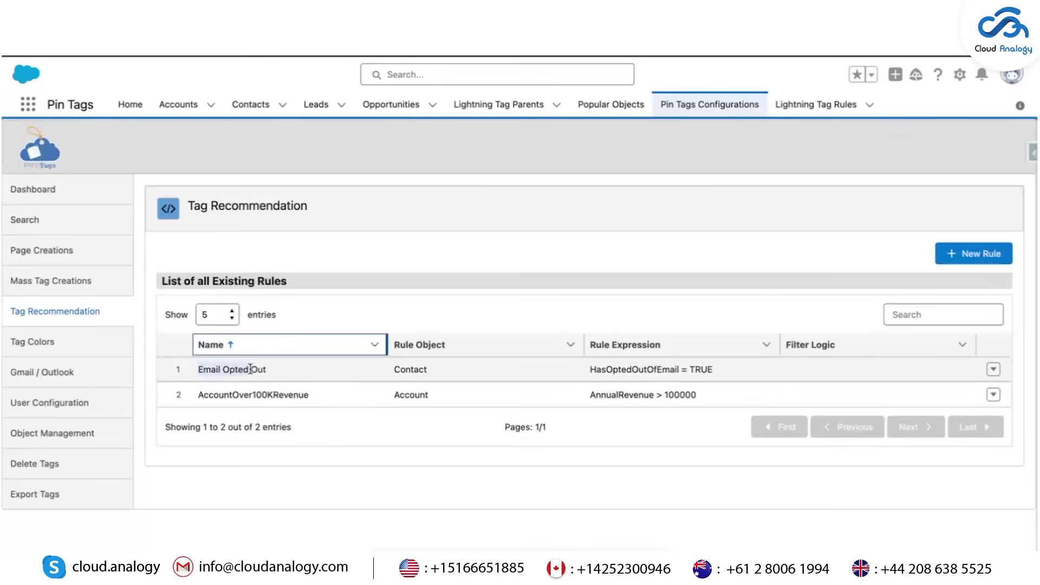
{"action": "left_click", "coordinate": [263, 372]}
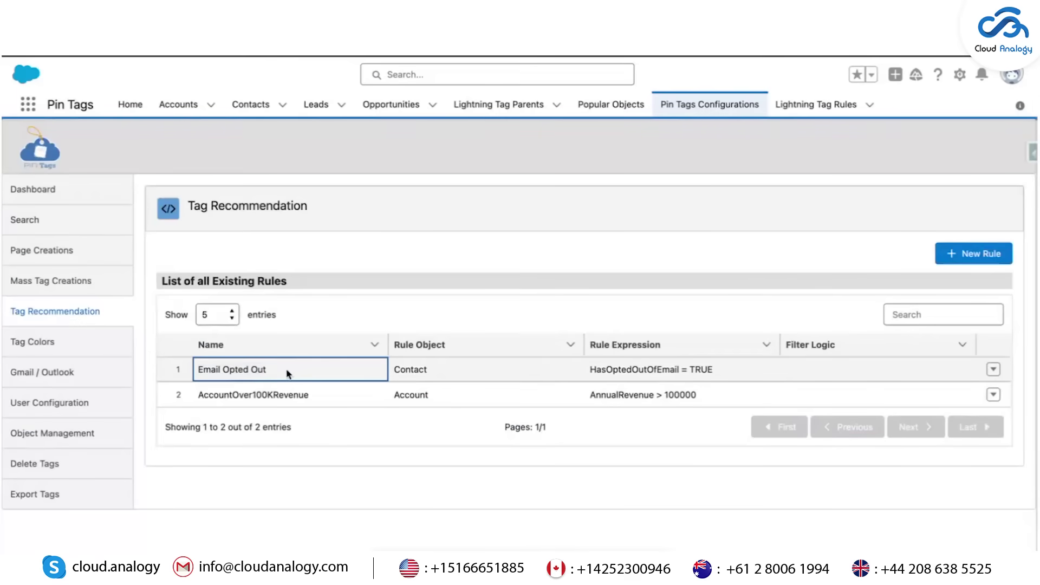
{"action": "left_click_drag", "start_coordinate": [202, 367], "coordinate": [274, 372]}
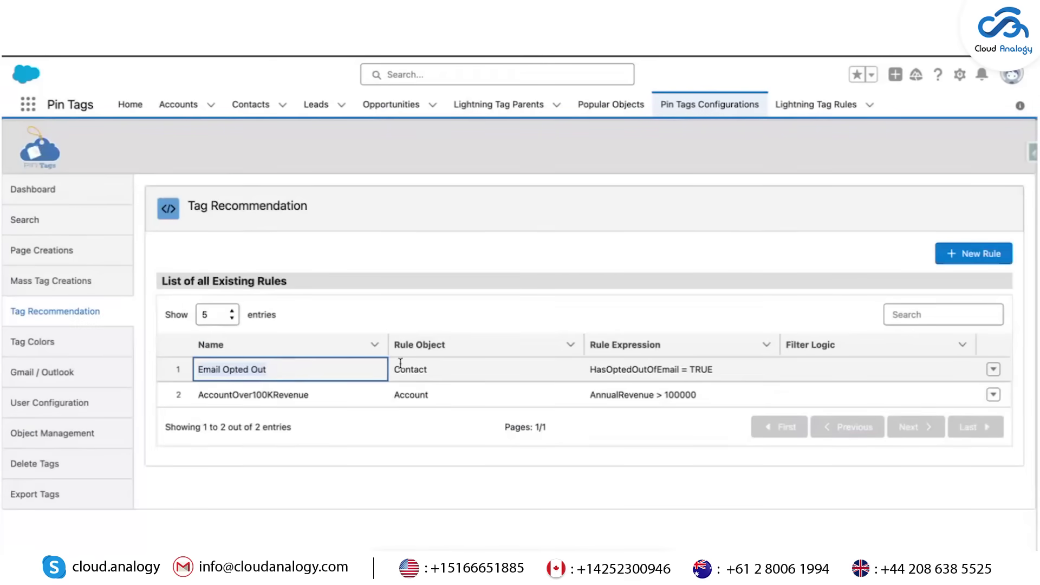
{"action": "left_click", "coordinate": [51, 335]}
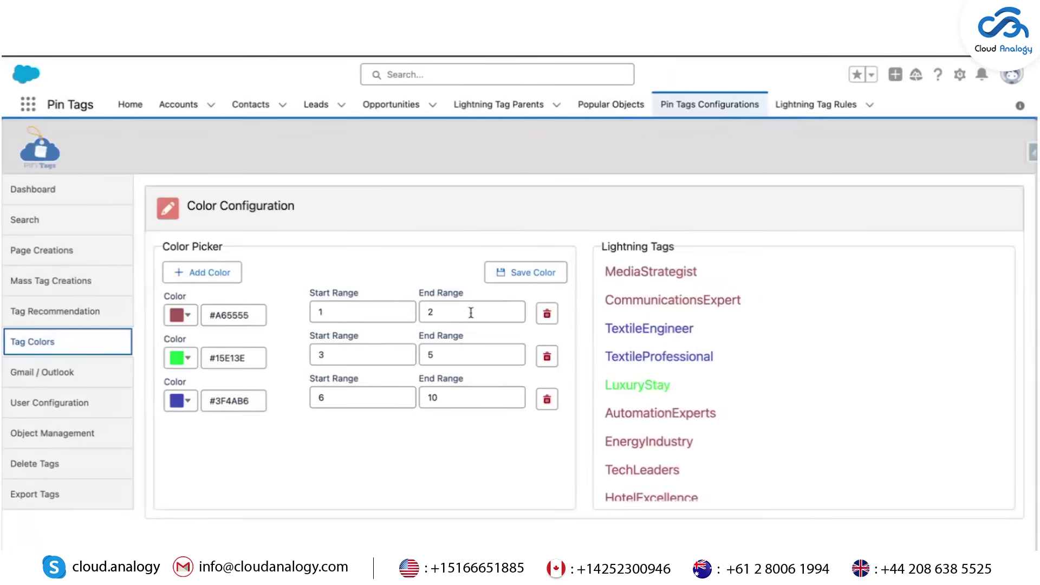
{"action": "left_click", "coordinate": [311, 359]}
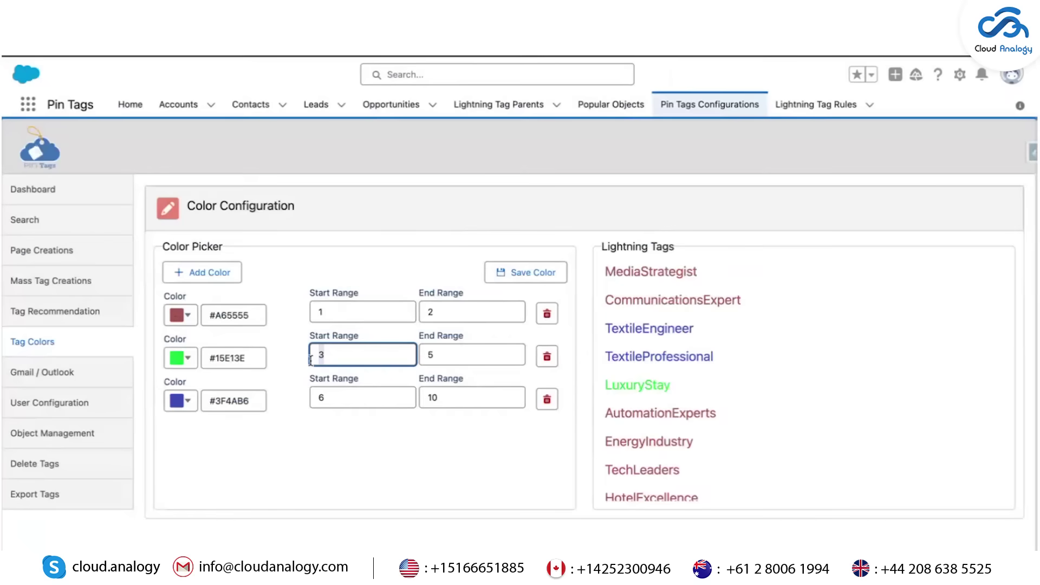
{"action": "left_click", "coordinate": [452, 355]}
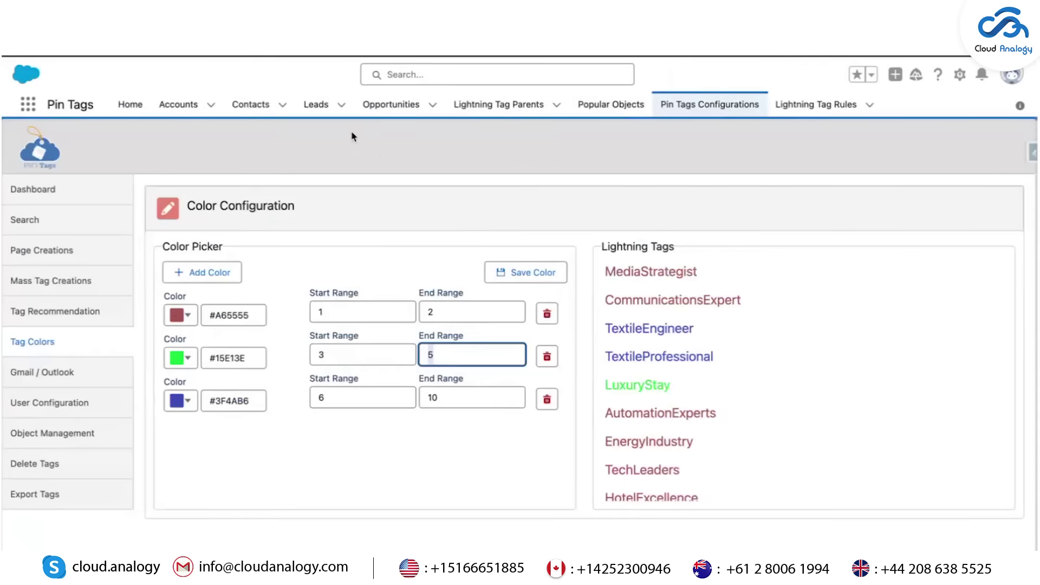
{"action": "left_click", "coordinate": [122, 115]}
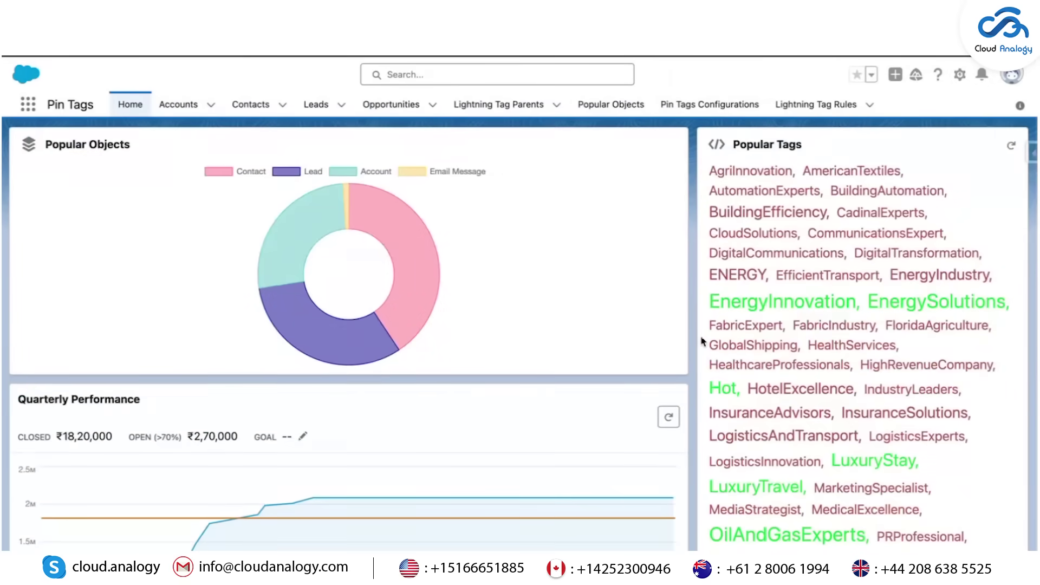
Step: Scroll through the Home page's Popular Tags cloud, then open the Gmail / Outlook configuration section
{"action": "mouse_move", "coordinate": [914, 376]}
{"action": "scroll", "coordinate": [914, 376], "scroll_direction": "down", "scroll_amount": 1}
{"action": "scroll", "coordinate": [882, 297], "scroll_direction": "up", "scroll_amount": 1}
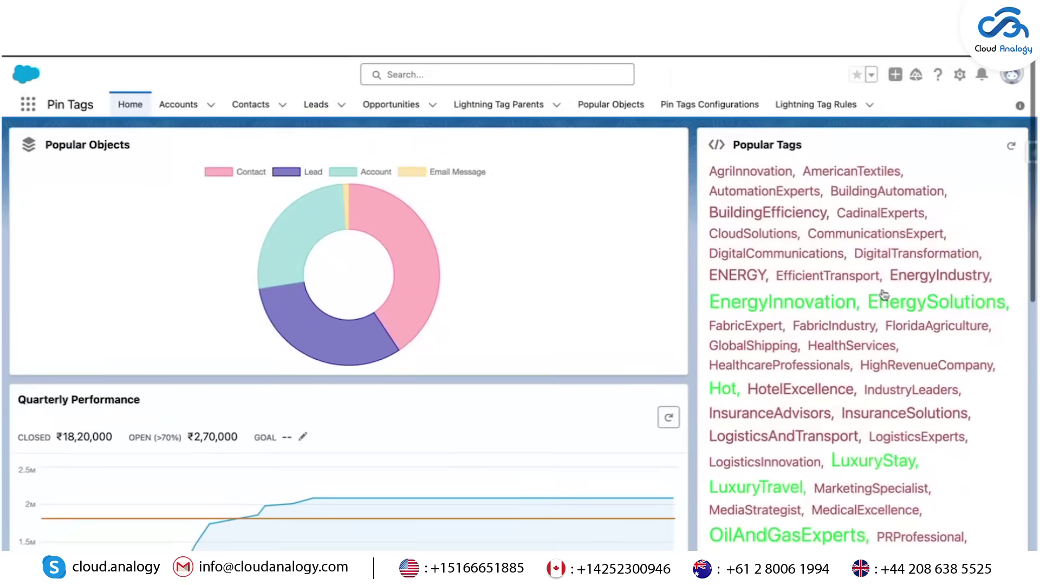
{"action": "mouse_move", "coordinate": [801, 287]}
{"action": "scroll", "coordinate": [861, 474], "scroll_direction": "down", "scroll_amount": 3}
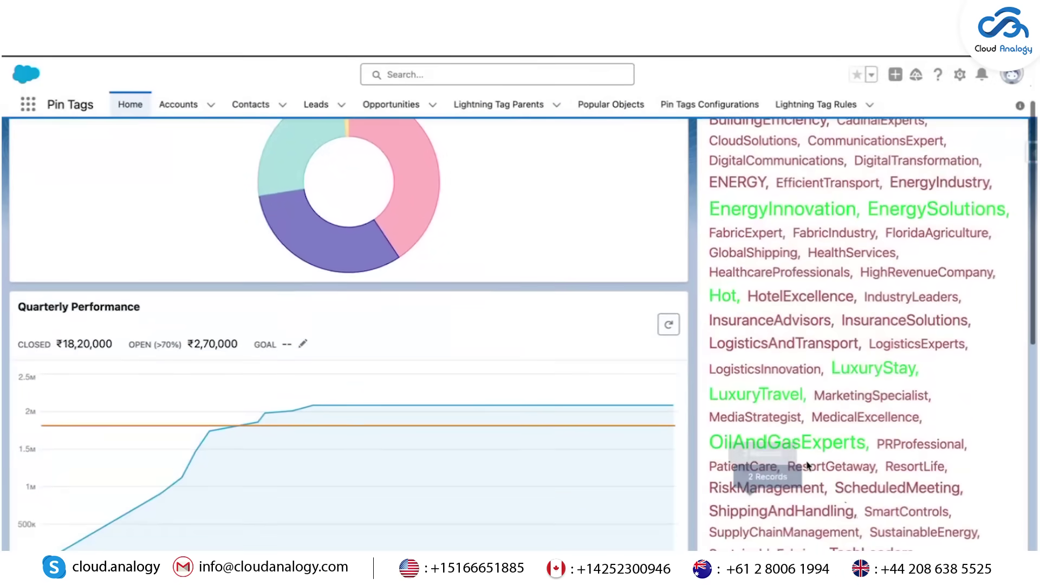
{"action": "scroll", "coordinate": [833, 387], "scroll_direction": "down", "scroll_amount": 1}
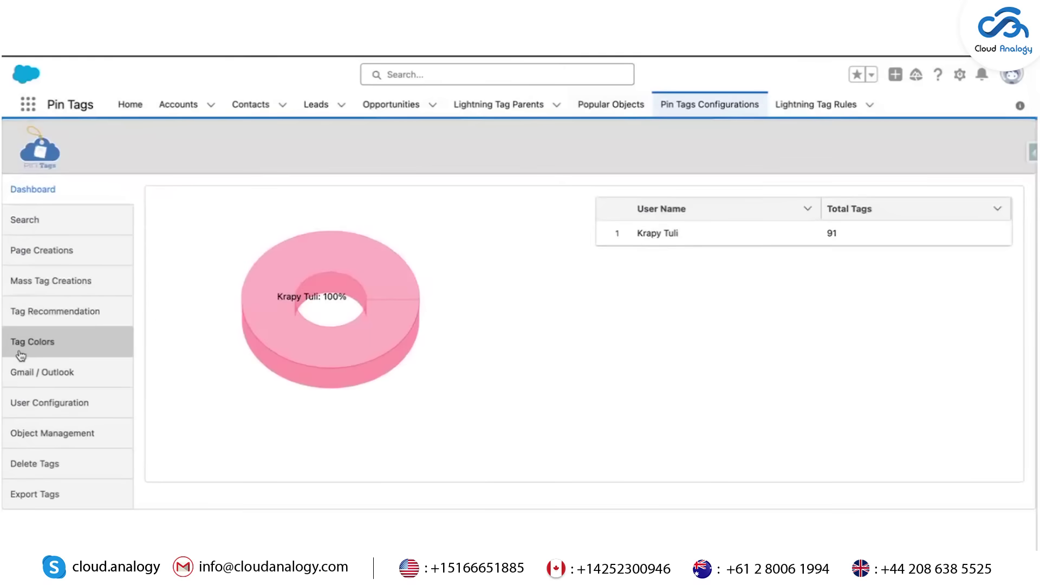
{"action": "left_click", "coordinate": [26, 375]}
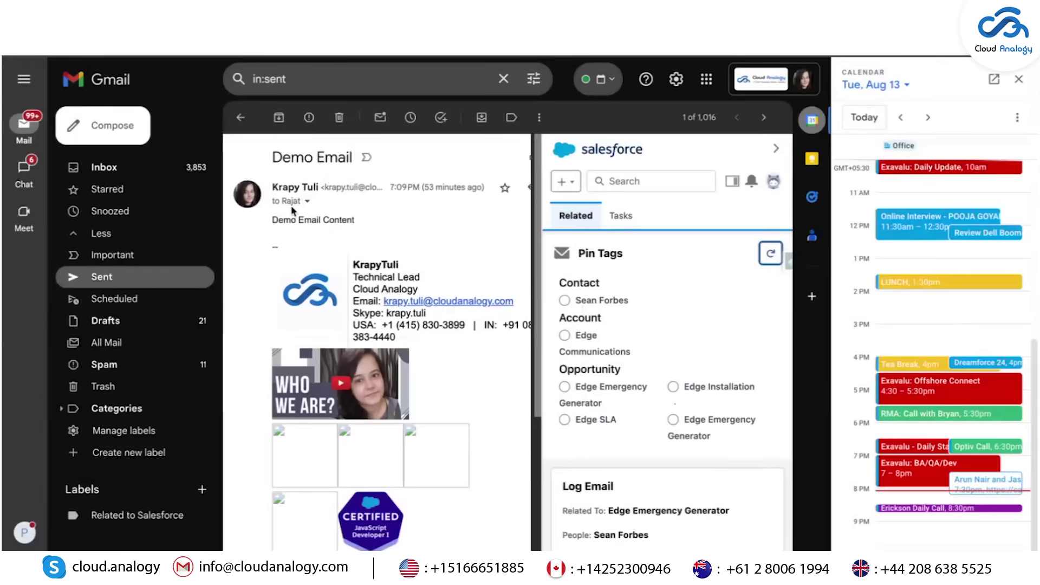
Step: Relate the Demo Email to the Edge account, Edge SLA opportunity and contact, then open User Configuration
{"action": "left_click", "coordinate": [564, 336]}
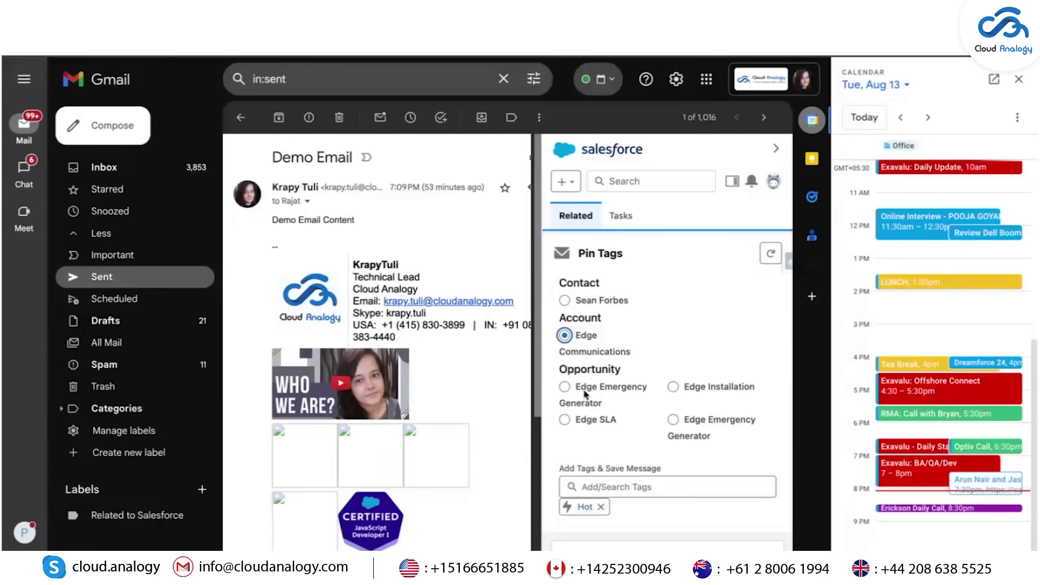
{"action": "left_click", "coordinate": [565, 386]}
{"action": "left_click", "coordinate": [700, 432]}
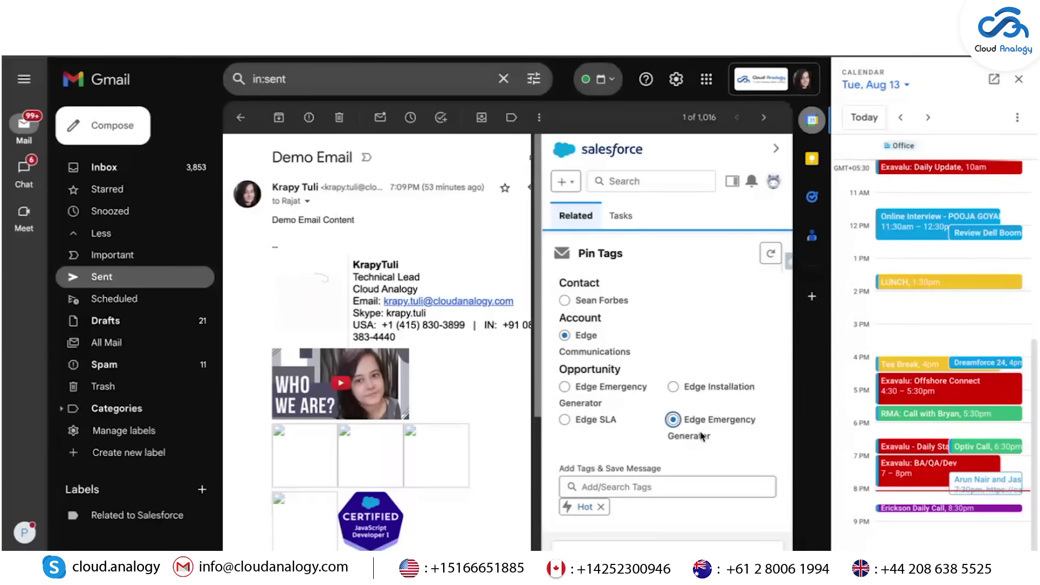
{"action": "left_click", "coordinate": [577, 421]}
{"action": "left_click", "coordinate": [575, 300]}
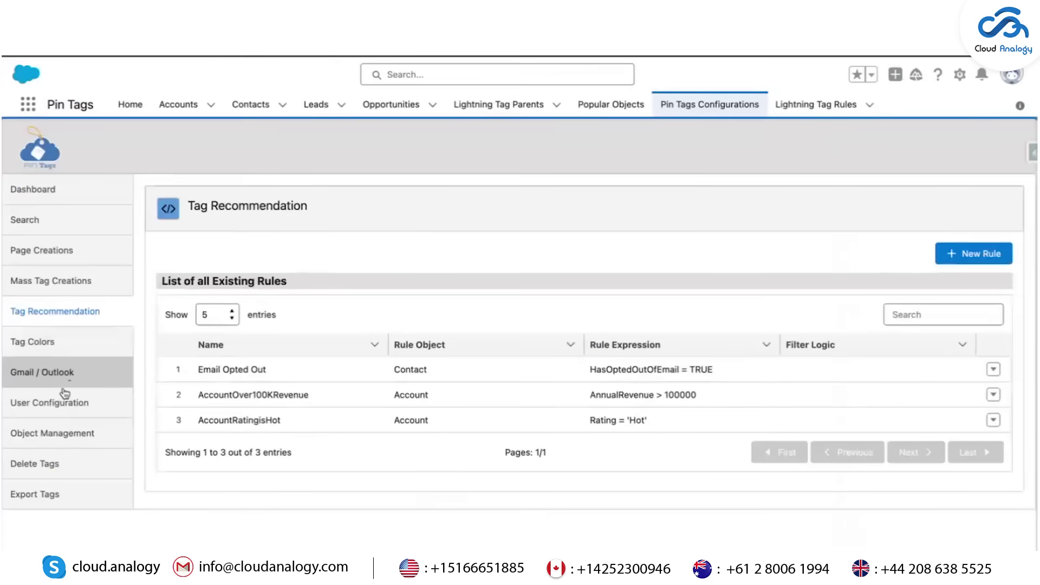
{"action": "left_click", "coordinate": [53, 410]}
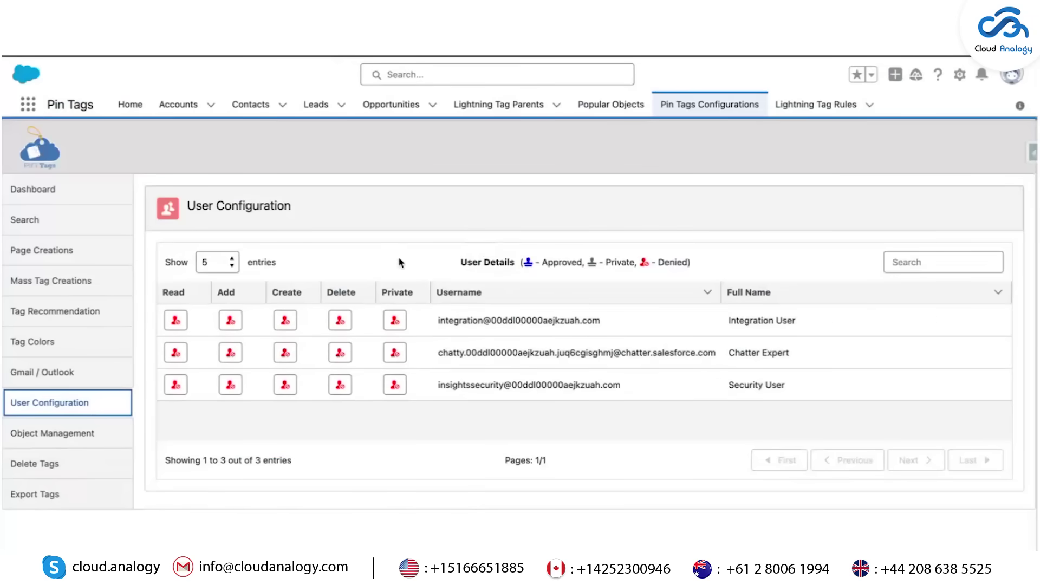
Step: In Object Management, choose Account to show its available and selected fields, then go to Delete Tags
{"action": "left_click", "coordinate": [46, 435]}
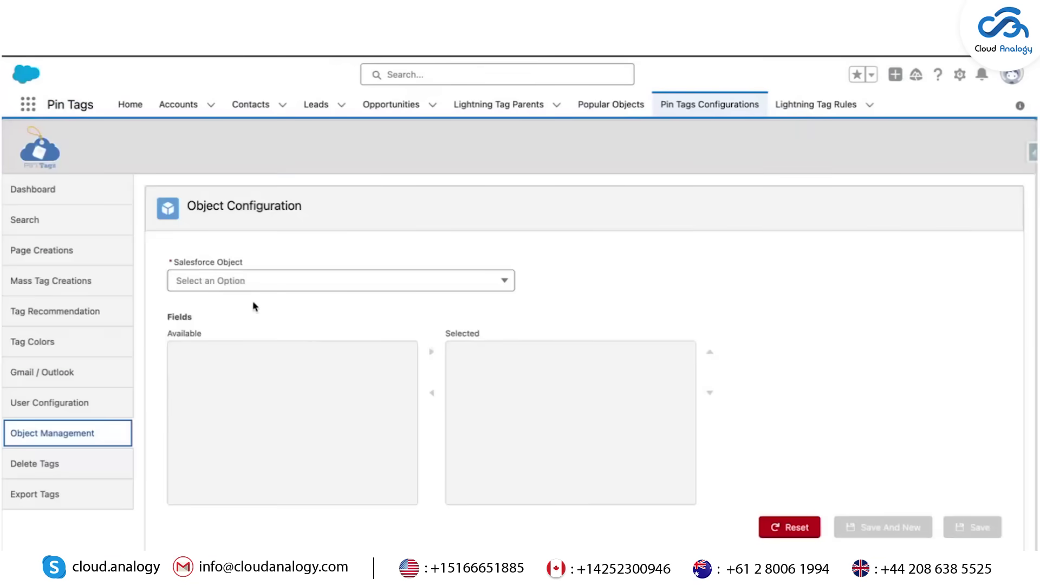
{"action": "left_click", "coordinate": [271, 275]}
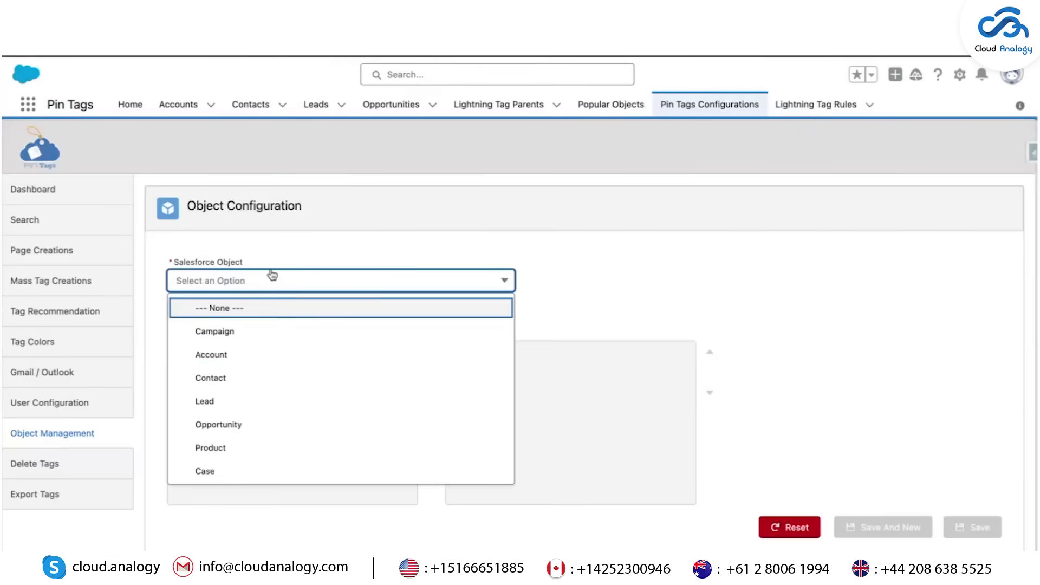
{"action": "left_click", "coordinate": [216, 357]}
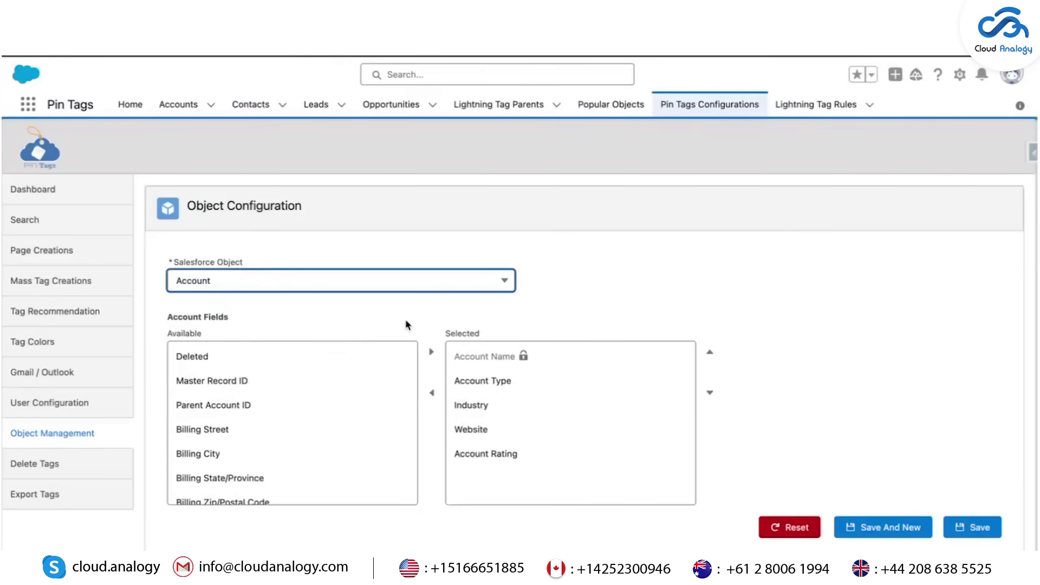
{"action": "left_click", "coordinate": [62, 470]}
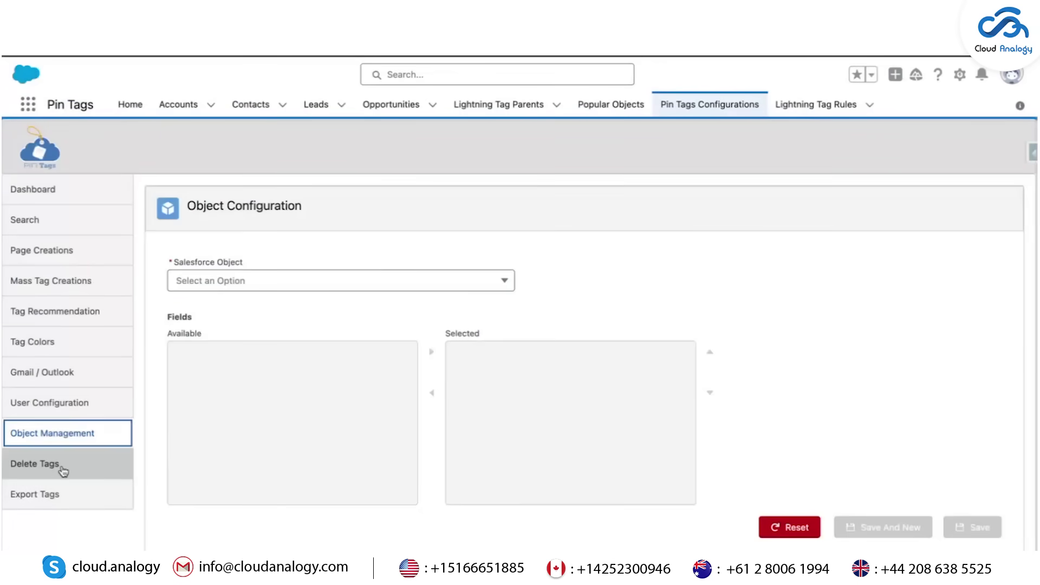
Step: Highlight the Delete Tags of Inactive Users heading, open Export Tags, and select its description text
{"action": "left_click_drag", "start_coordinate": [188, 204], "coordinate": [361, 204]}
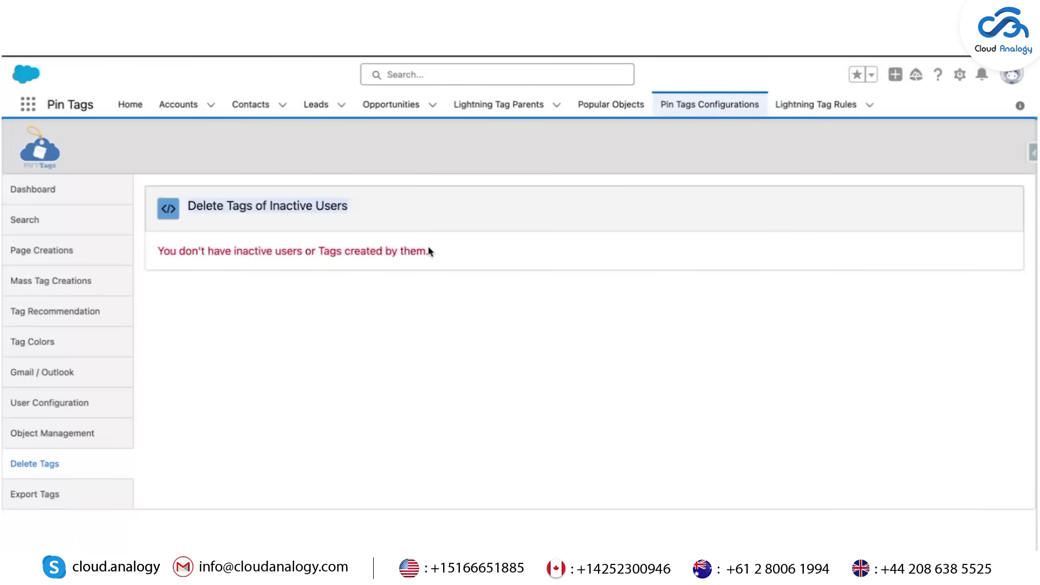
{"action": "left_click", "coordinate": [46, 494]}
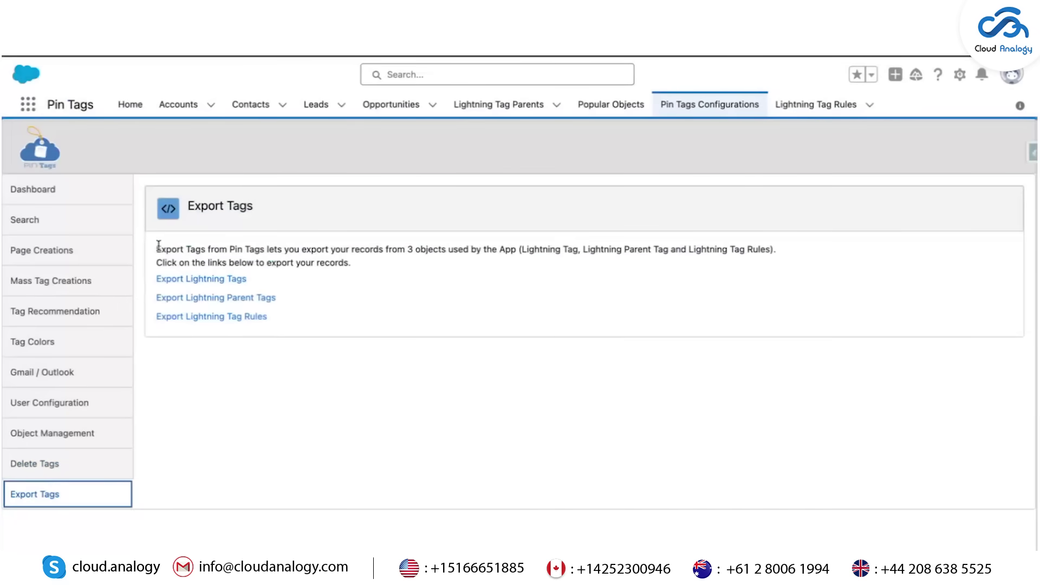
{"action": "left_click_drag", "start_coordinate": [158, 247], "coordinate": [381, 263]}
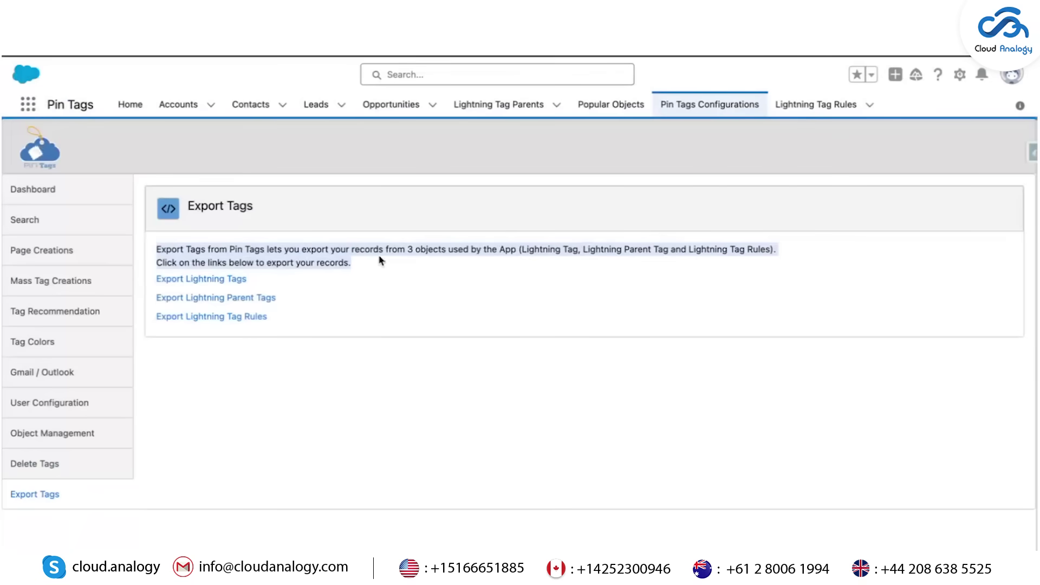